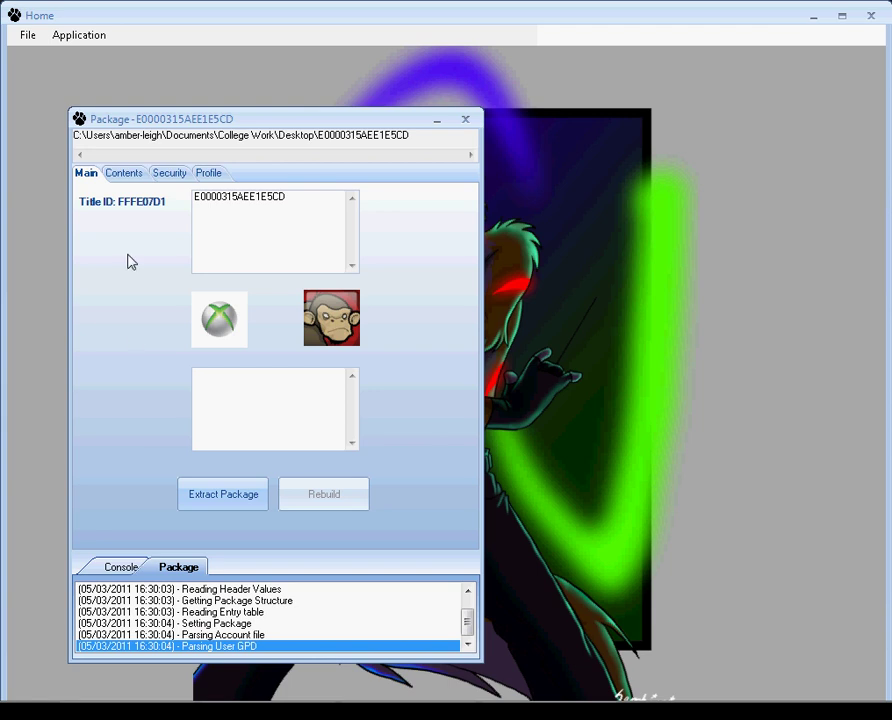
Start adding games to the profile and bring up the file chooser for the game files
{"action": "left_click", "coordinate": [138, 175]}
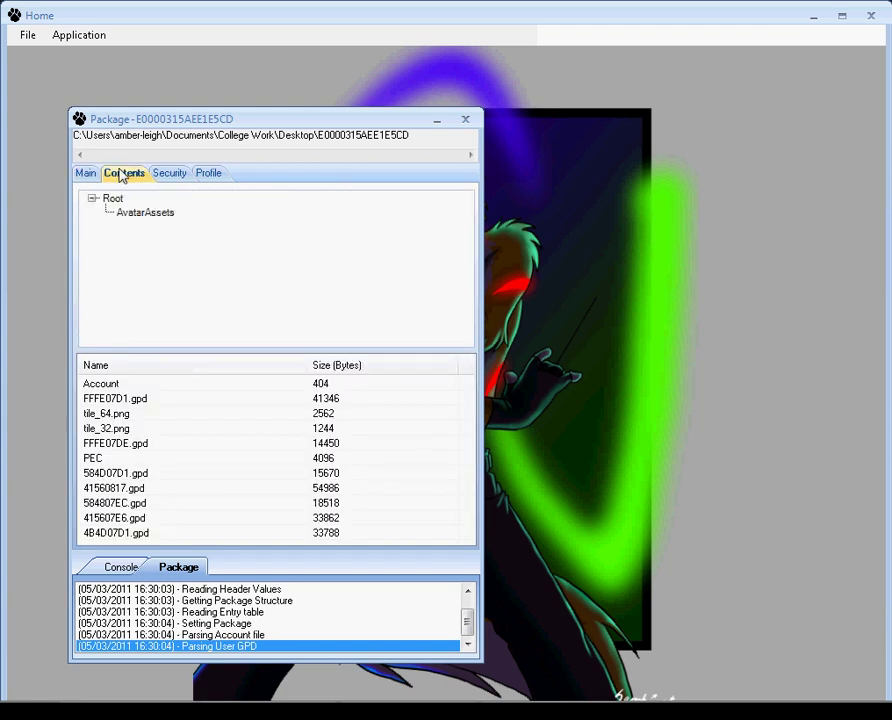
{"action": "left_click", "coordinate": [209, 177]}
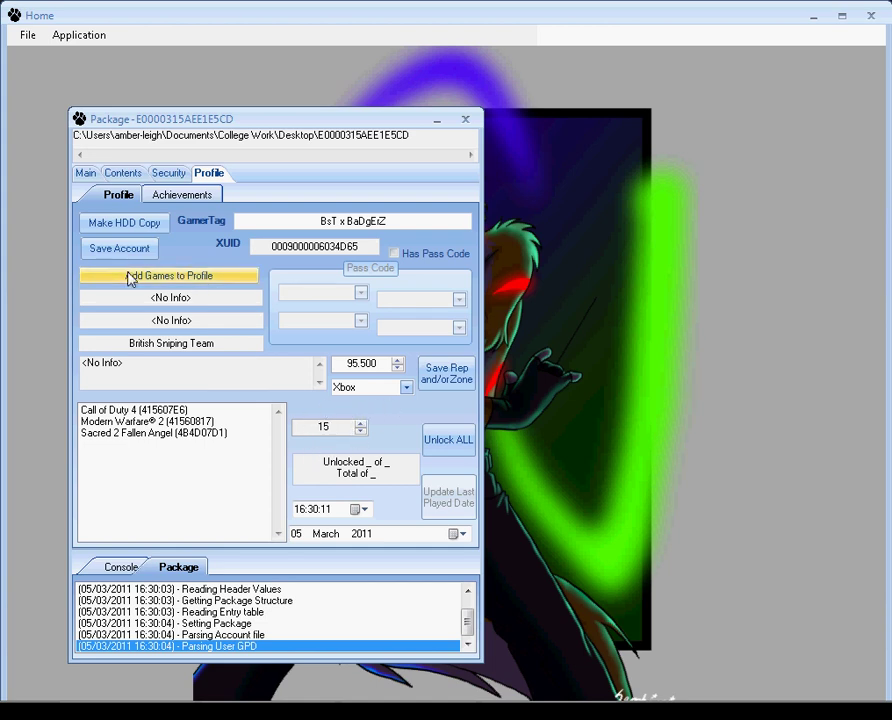
{"action": "left_click", "coordinate": [198, 283]}
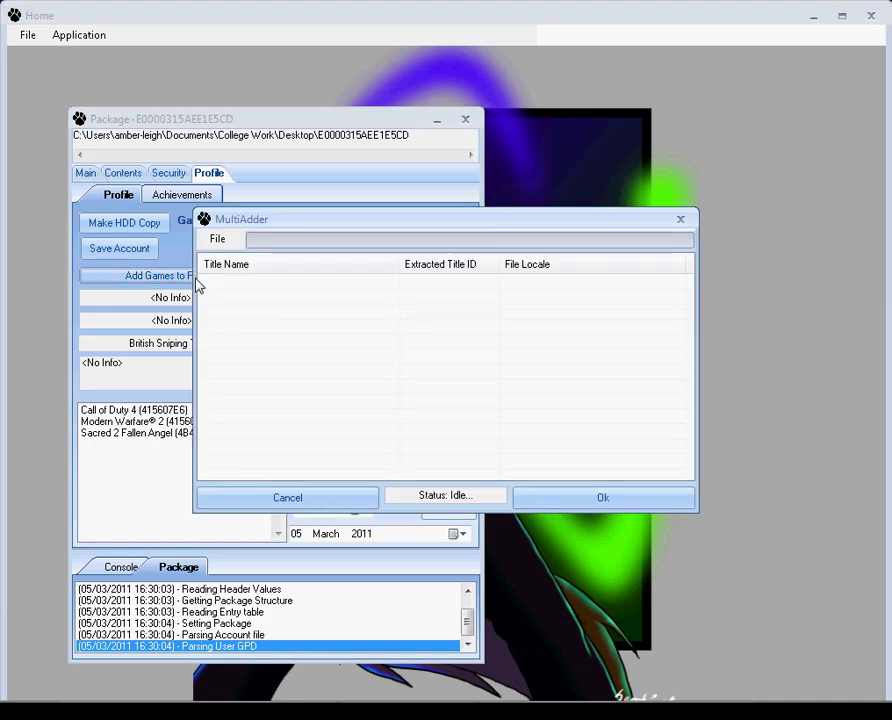
{"action": "left_click", "coordinate": [219, 240]}
{"action": "left_click", "coordinate": [240, 259]}
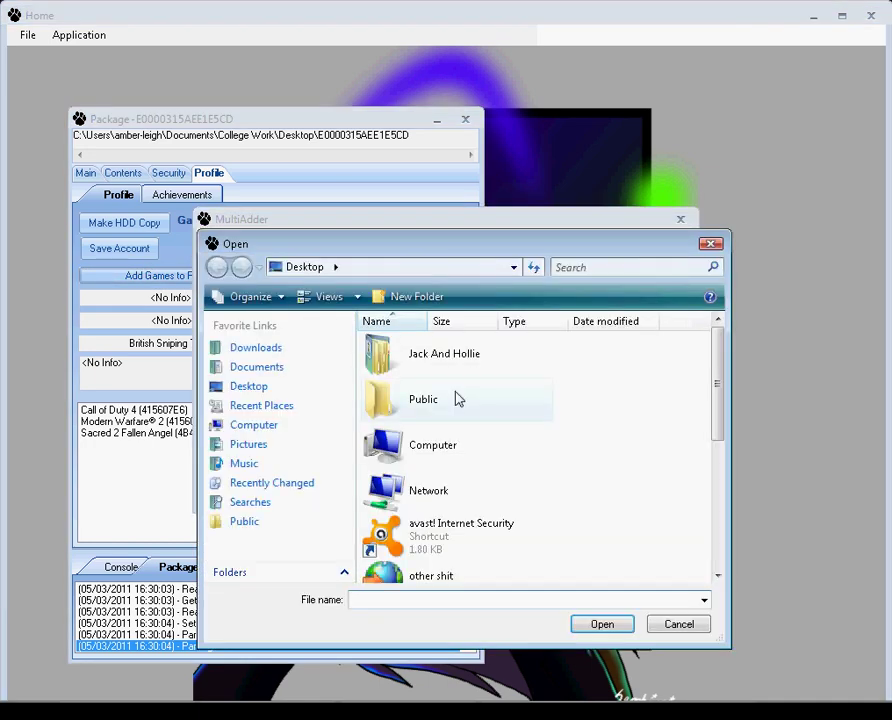
Load all the .gpd files from the desktop's Root folder into the MultiAdder list
{"action": "left_click_drag", "start_coordinate": [722, 430], "coordinate": [724, 534]}
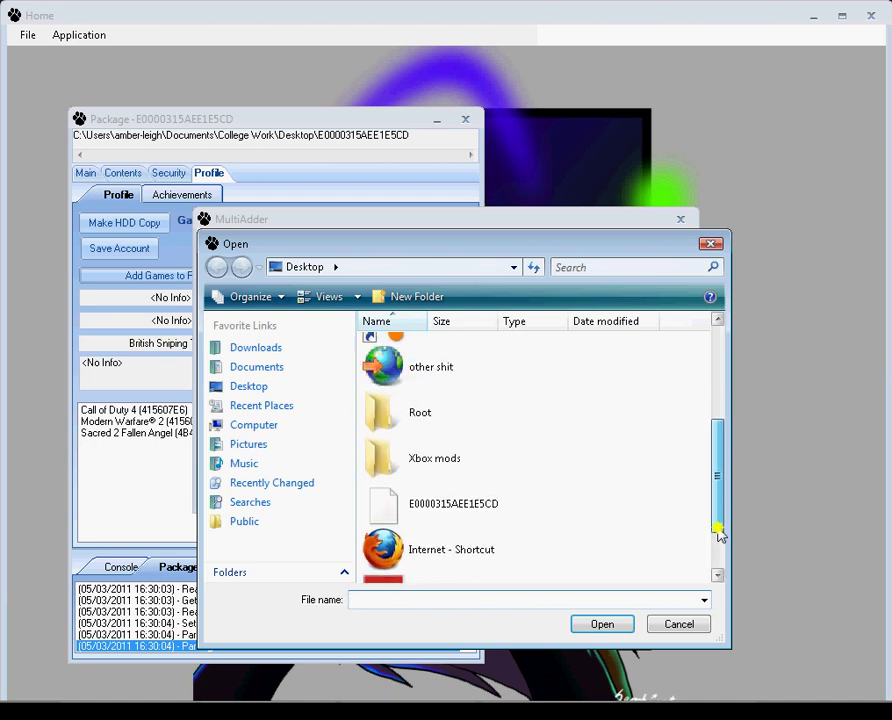
{"action": "left_click", "coordinate": [432, 420]}
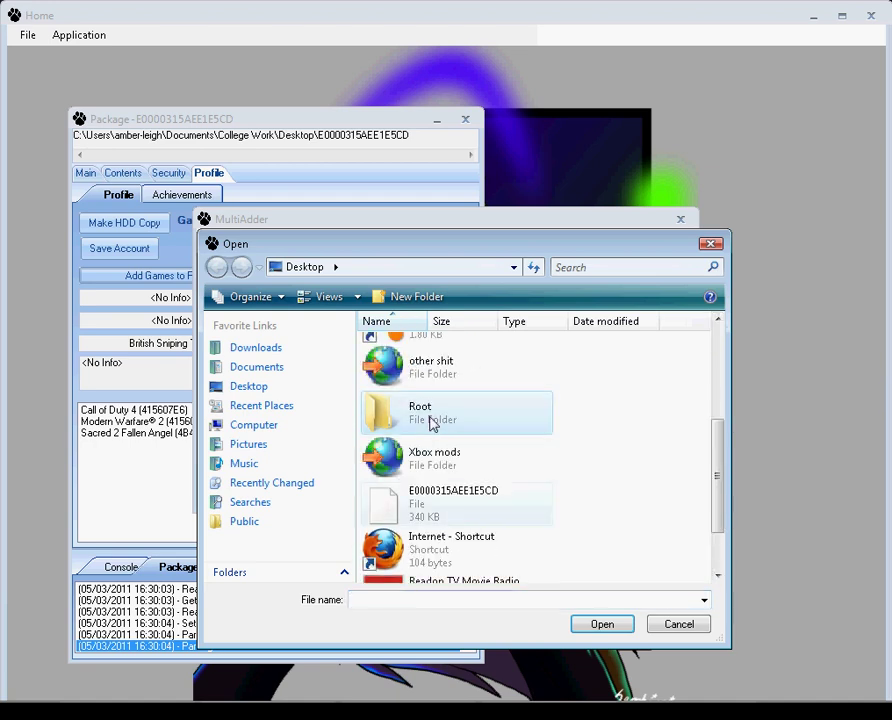
{"action": "left_click", "coordinate": [601, 624]}
{"action": "left_click", "coordinate": [424, 362]}
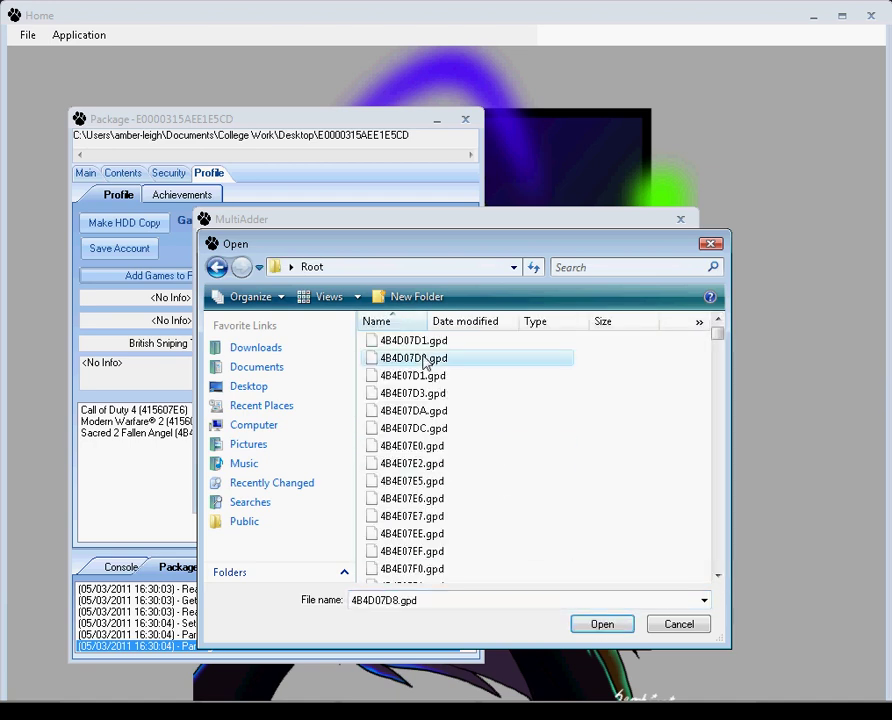
{"action": "key", "text": "ctrl+a"}
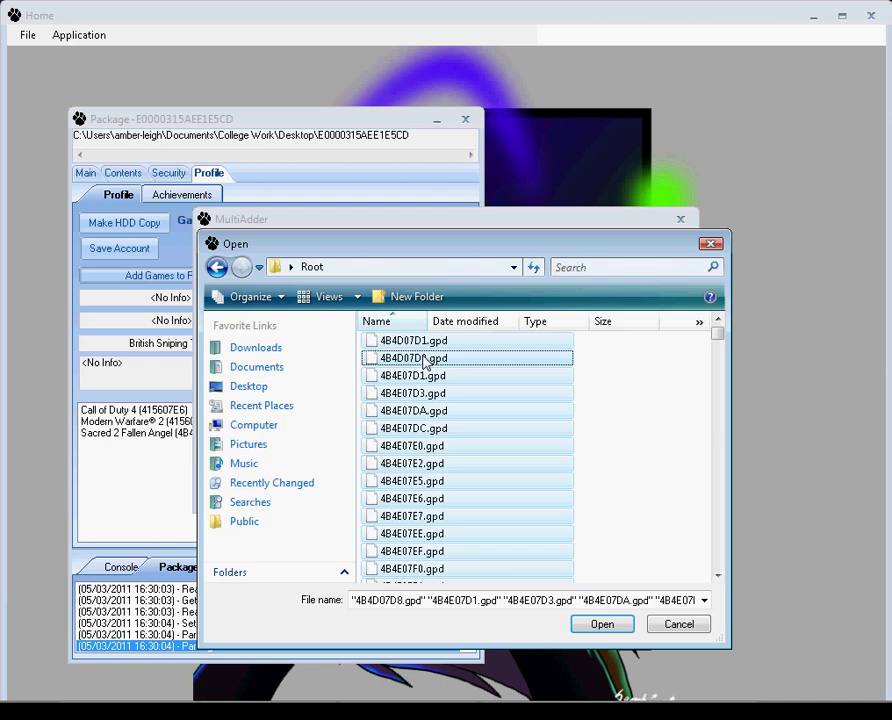
{"action": "left_click", "coordinate": [601, 625]}
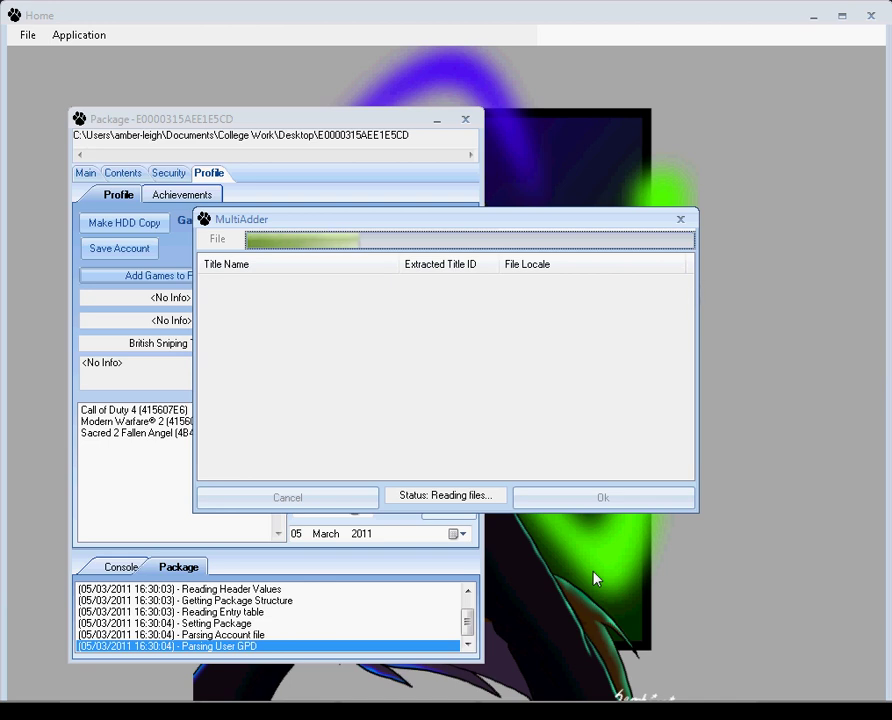
{"action": "mouse_move", "coordinate": [366, 705]}
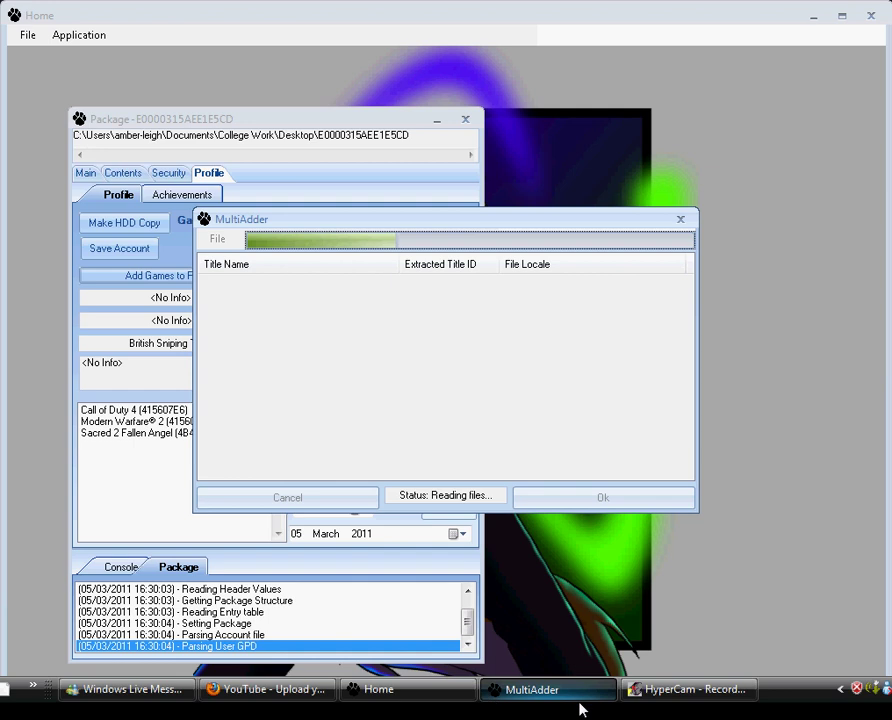
{"action": "left_click", "coordinate": [689, 708]}
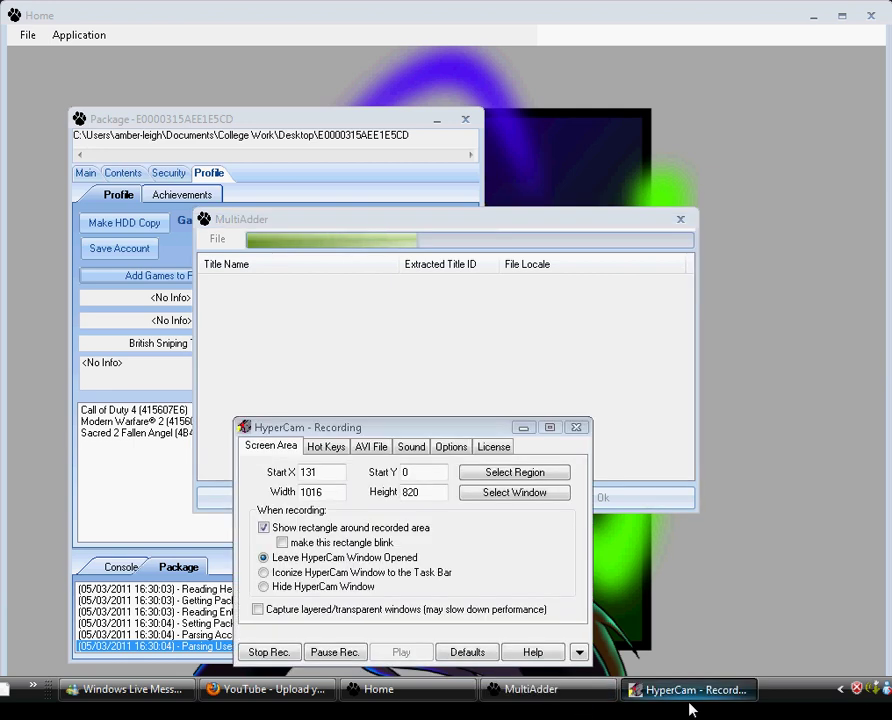
{"action": "left_click", "coordinate": [328, 449]}
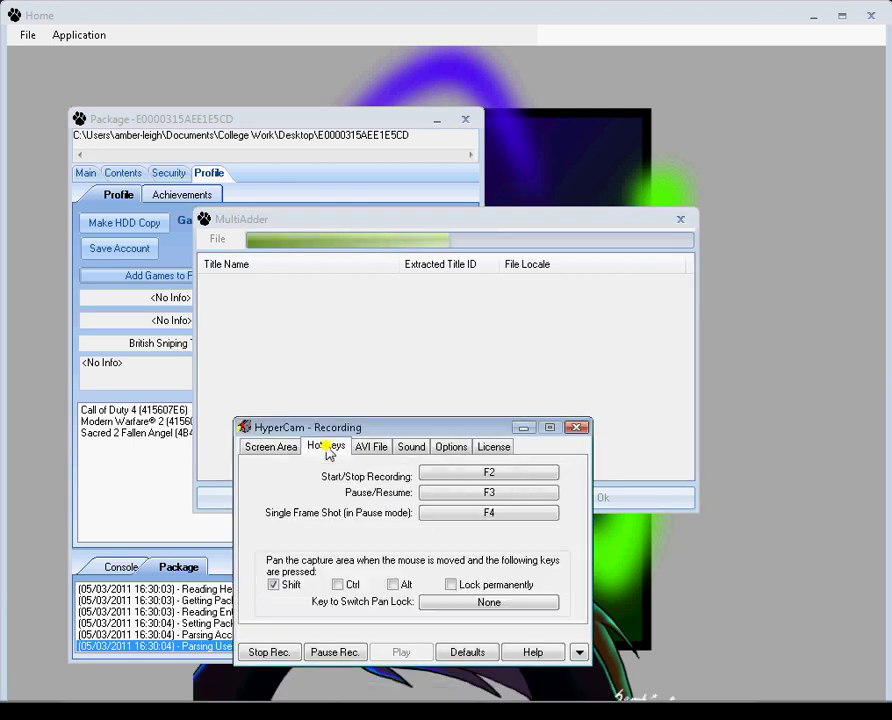
{"action": "left_click", "coordinate": [523, 428]}
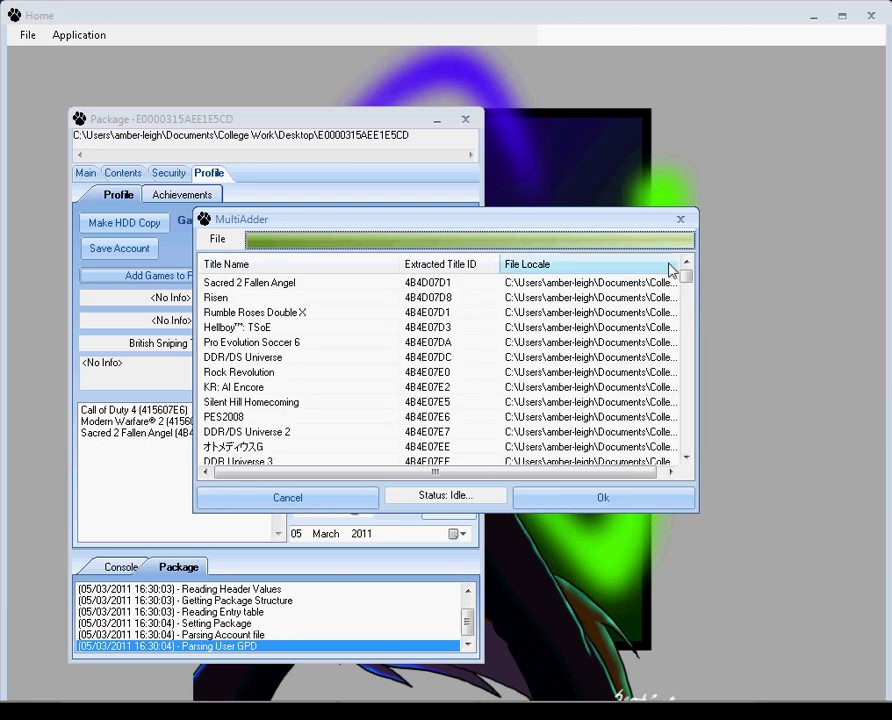
Check the two Xbox 360 Dashboard entries at the end of the title list and add the loaded games to the profile
{"action": "left_click_drag", "start_coordinate": [686, 284], "coordinate": [690, 456]}
{"action": "left_click", "coordinate": [240, 450]}
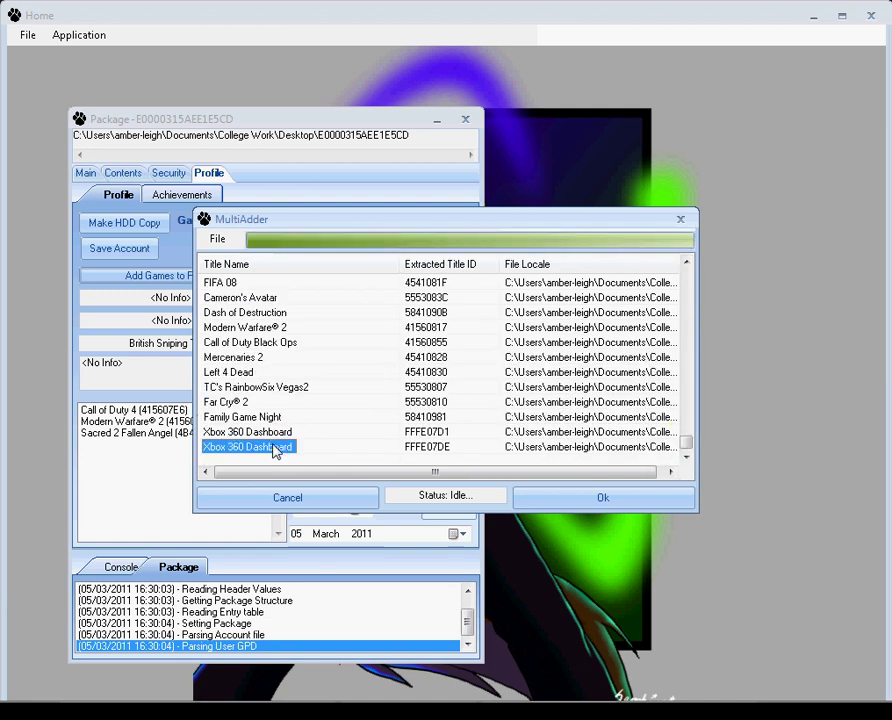
{"action": "left_click", "coordinate": [290, 432]}
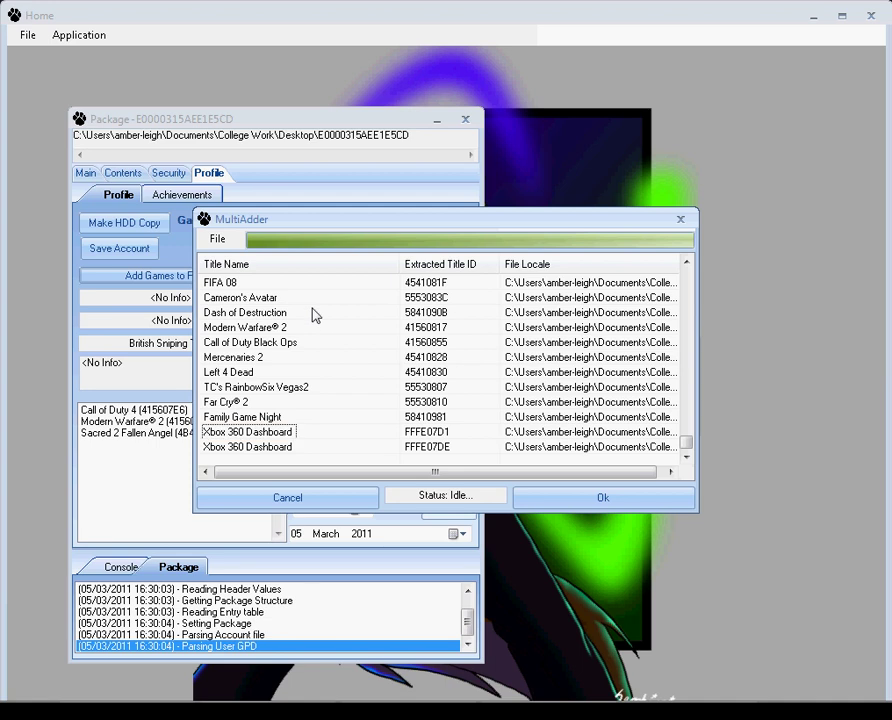
{"action": "left_click", "coordinate": [594, 500]}
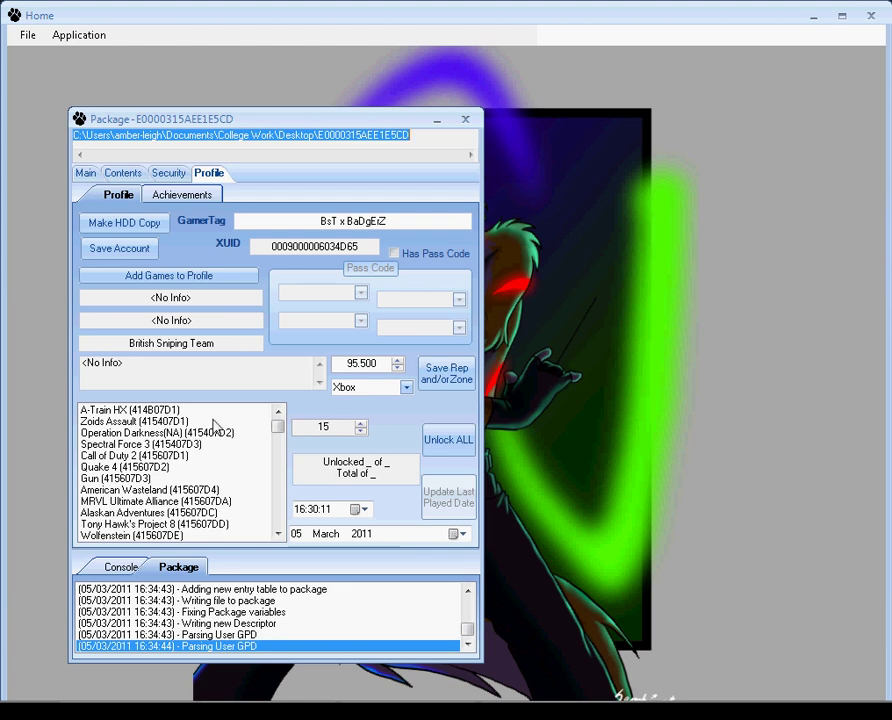
Unlock all achievements for the profile's games and update the last played date of WRESTLE KINGDOM
{"action": "left_click", "coordinate": [447, 441]}
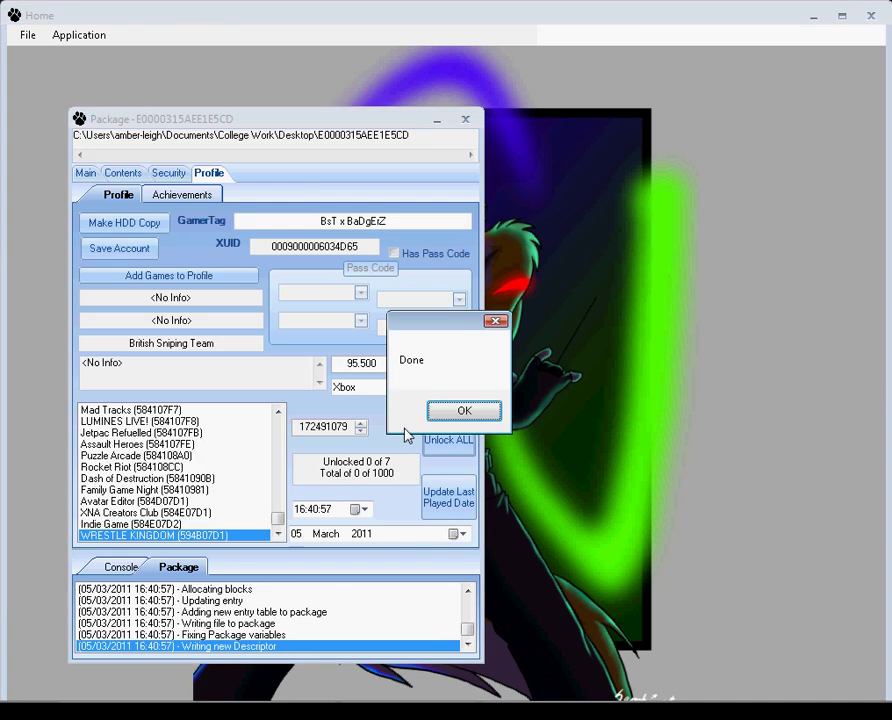
{"action": "left_click", "coordinate": [490, 413]}
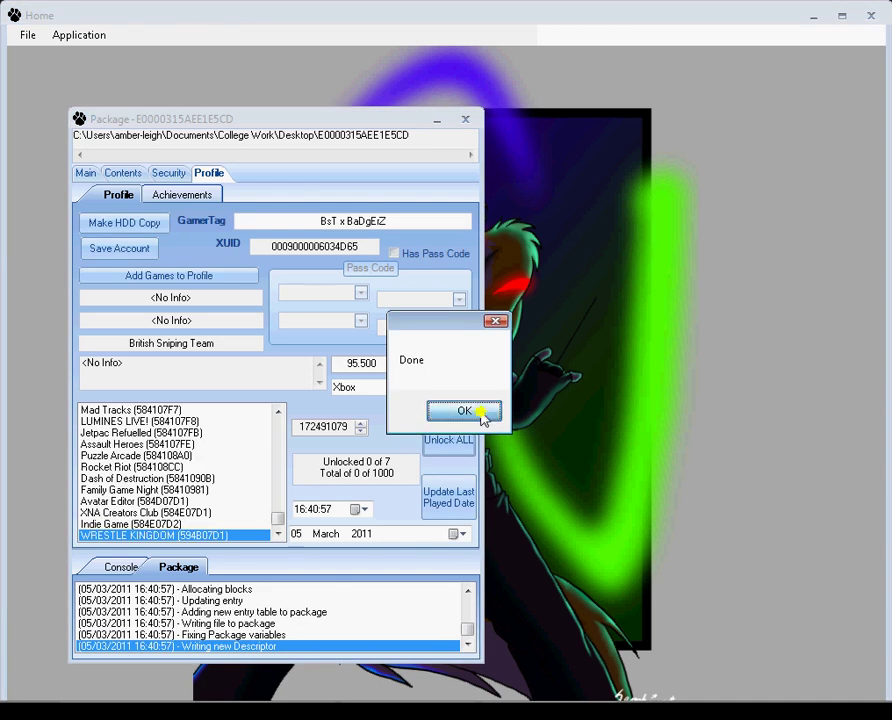
{"action": "left_click_drag", "start_coordinate": [298, 427], "coordinate": [340, 428]}
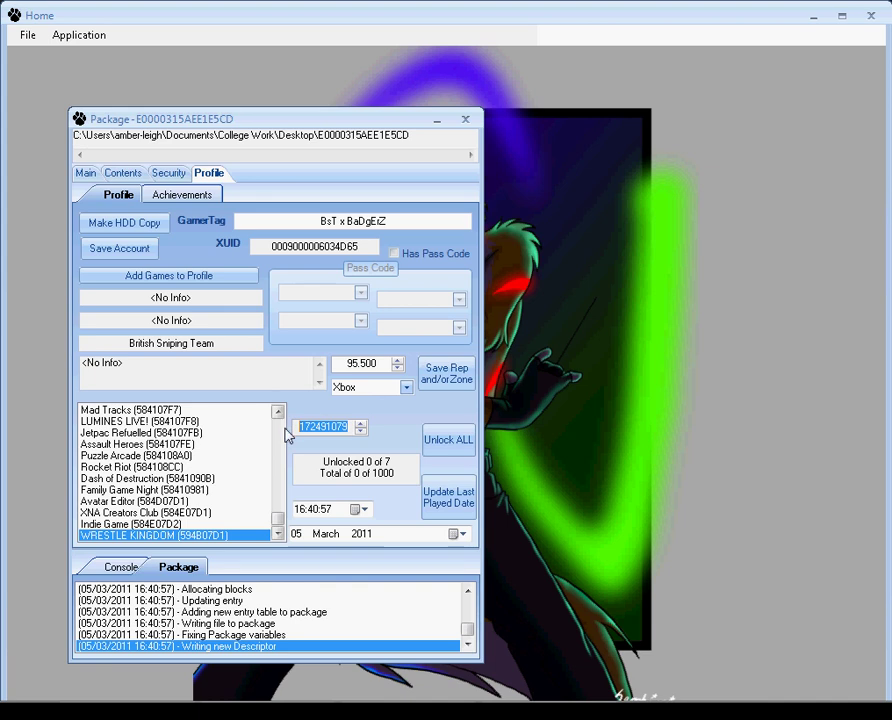
{"action": "left_click", "coordinate": [340, 427]}
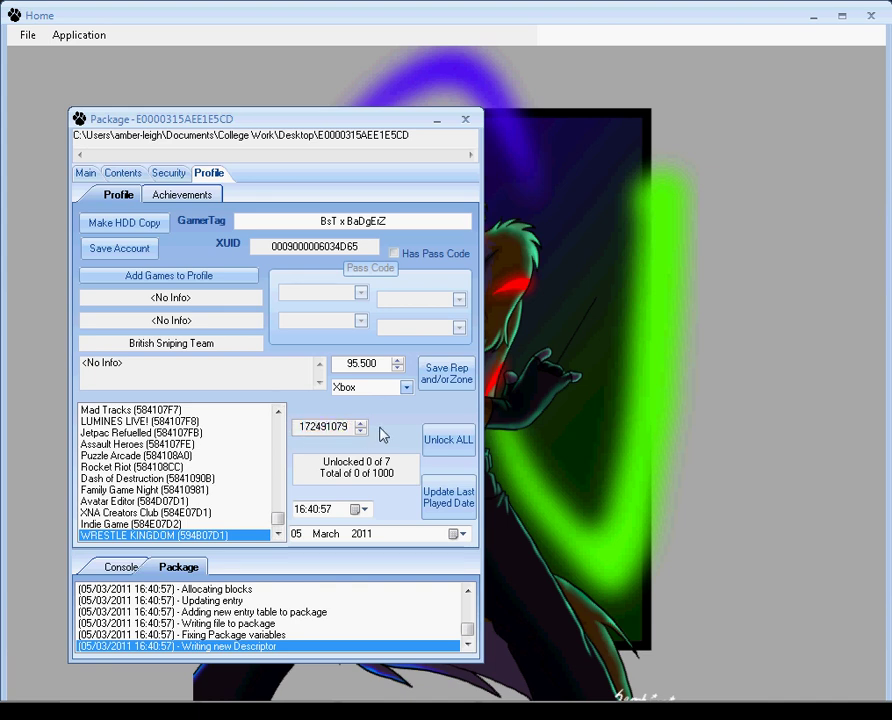
{"action": "left_click", "coordinate": [460, 508]}
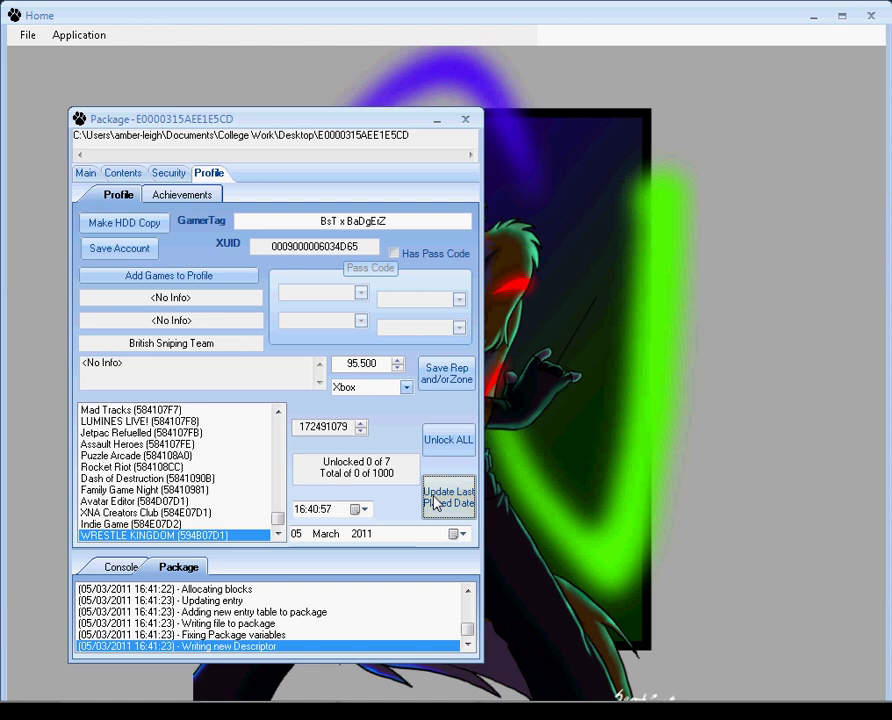
Check the unlock type of WRESTLE KINGDOM's The Rookie King achievement and look over the package's security settings
{"action": "left_click", "coordinate": [184, 199]}
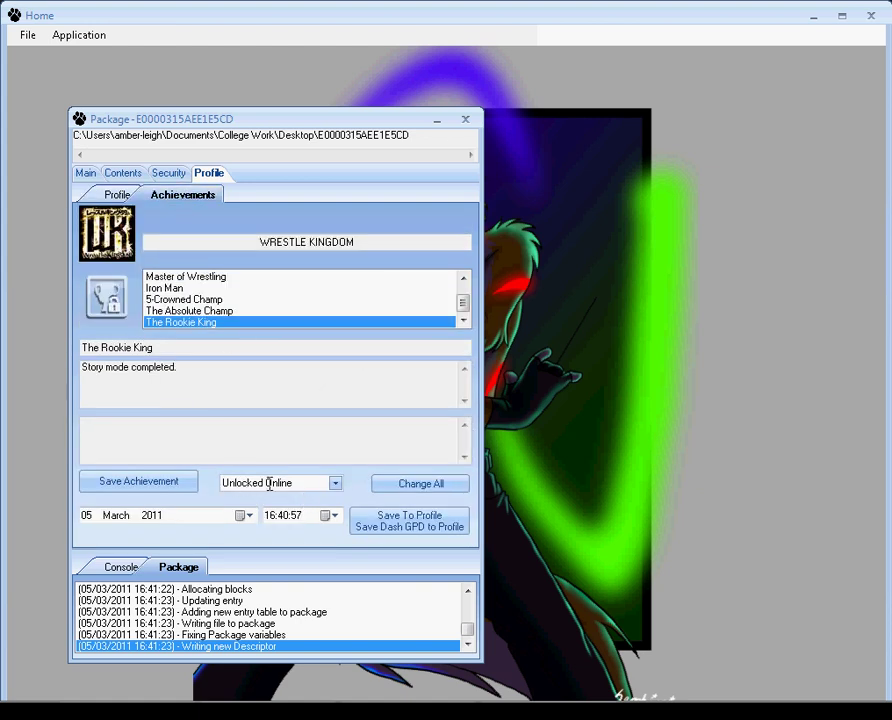
{"action": "left_click", "coordinate": [335, 484]}
{"action": "left_click", "coordinate": [316, 482]}
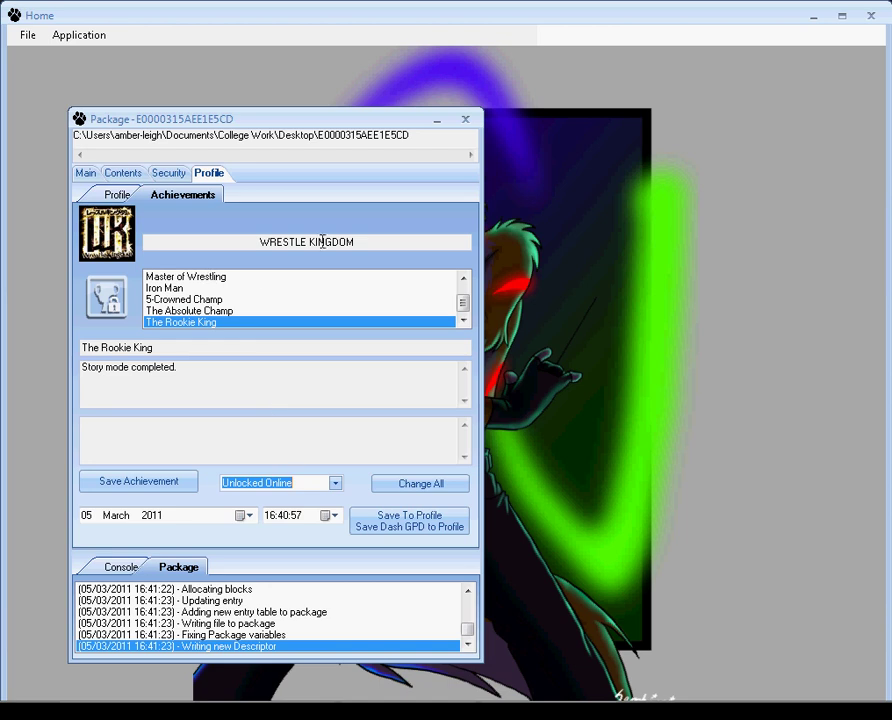
{"action": "left_click", "coordinate": [170, 175]}
{"action": "left_click", "coordinate": [171, 175]}
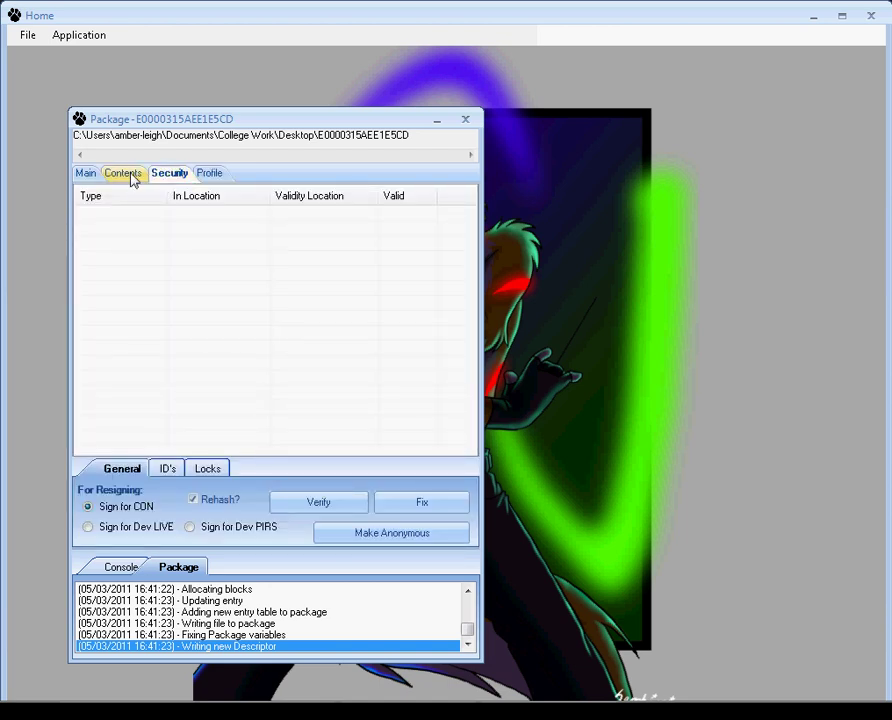
Save the profile's account, close the package and exit the program
{"action": "left_click", "coordinate": [209, 173]}
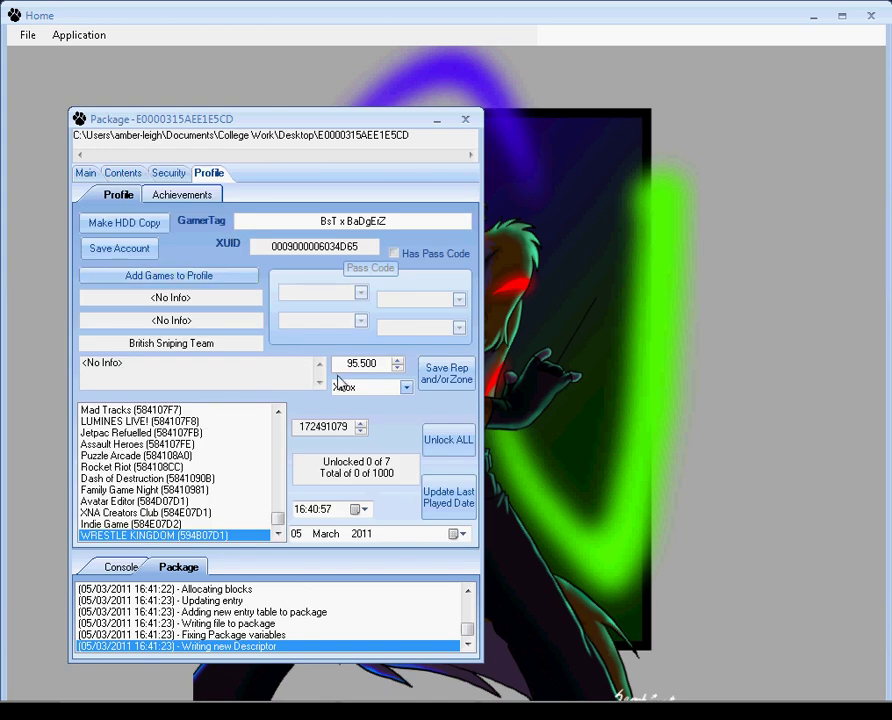
{"action": "left_click", "coordinate": [121, 256]}
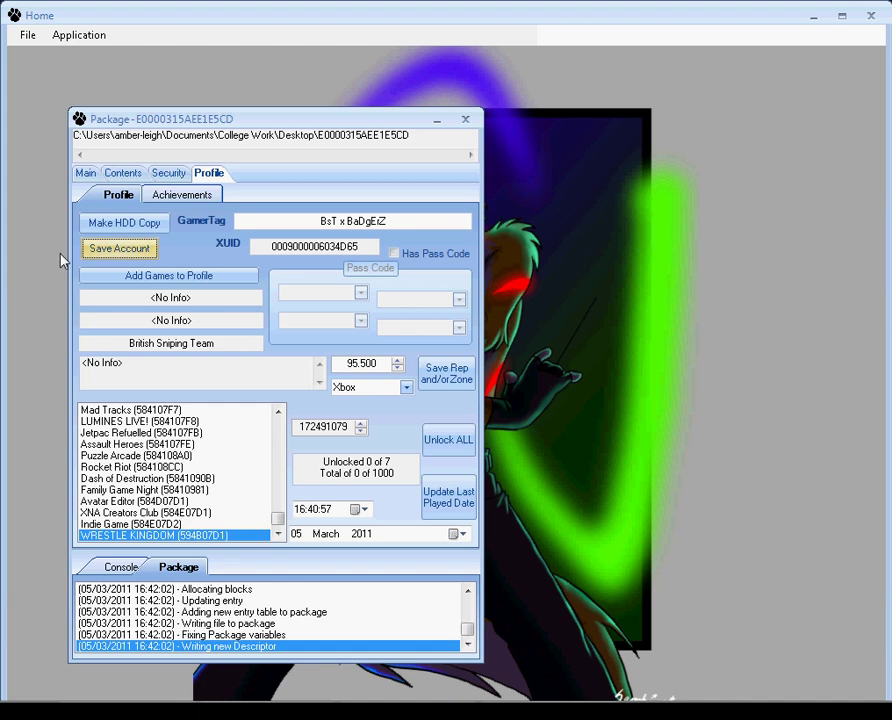
{"action": "left_click", "coordinate": [465, 119]}
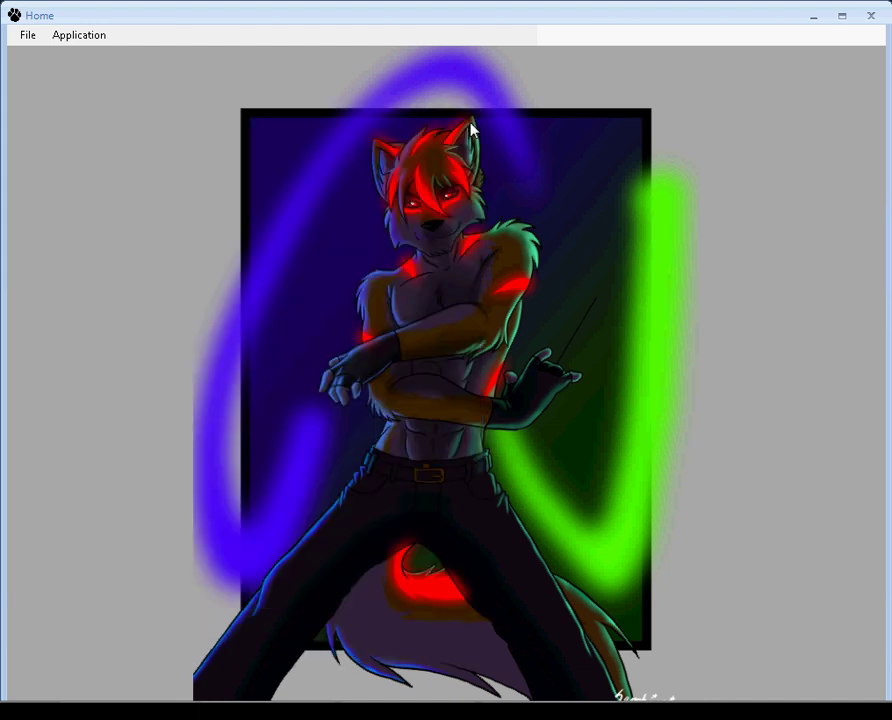
{"action": "left_click", "coordinate": [873, 18]}
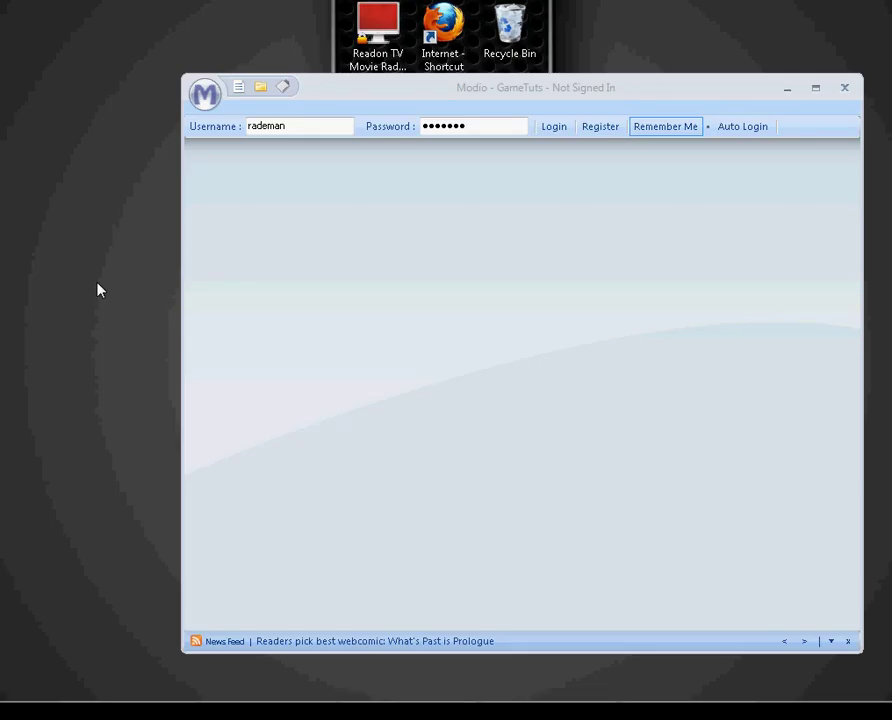
Load the modified profile file from the desktop into Modio, and rehash and resign it
{"action": "left_click", "coordinate": [105, 248]}
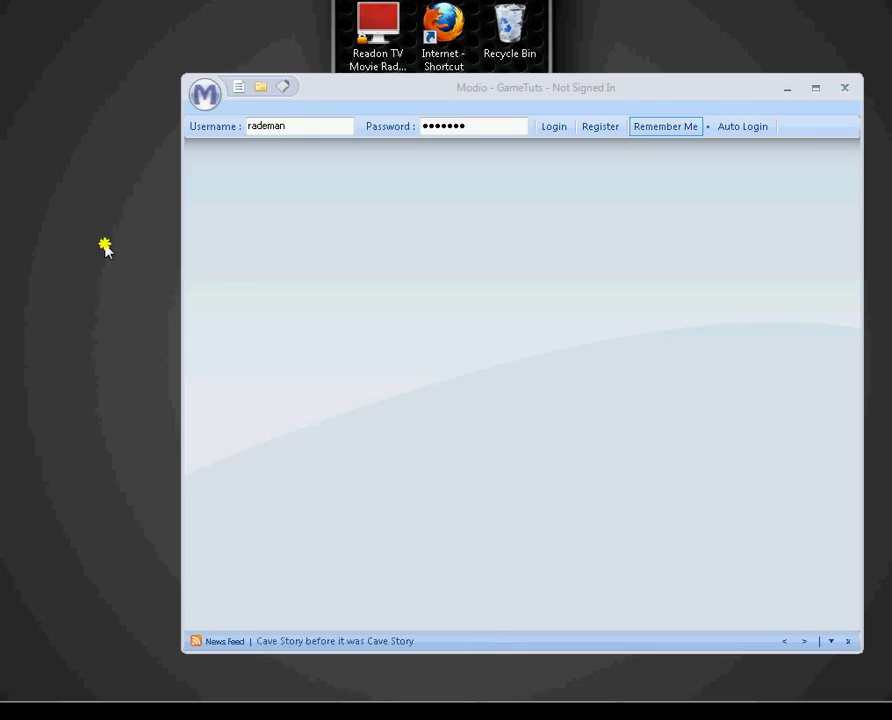
{"action": "mouse_move", "coordinate": [105, 248]}
{"action": "left_mouse_down"}
{"action": "mouse_move", "coordinate": [310, 246]}
{"action": "mouse_move", "coordinate": [156, 356]}
{"action": "left_mouse_up"}
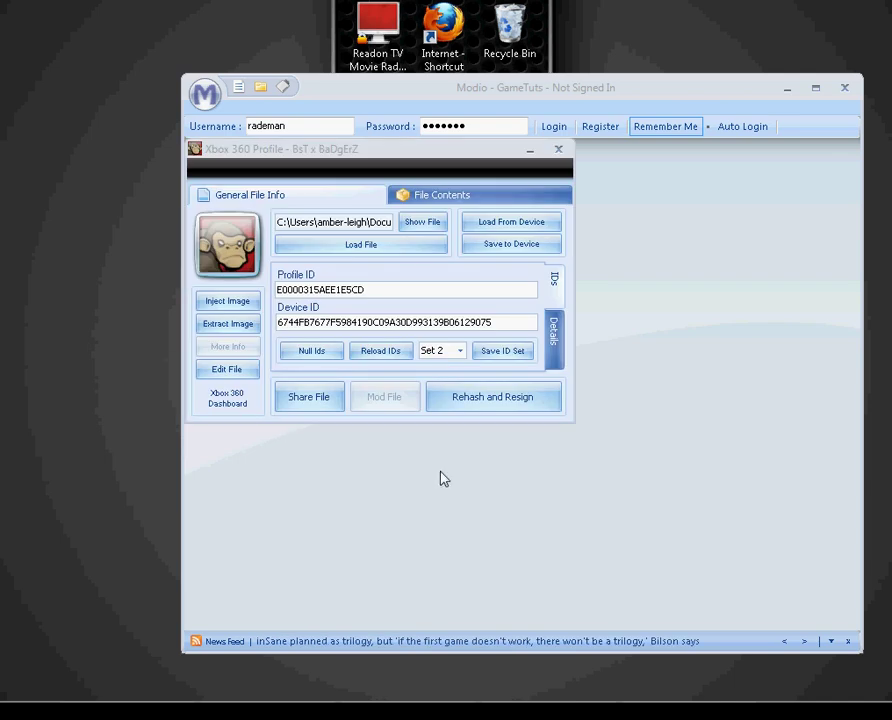
{"action": "left_click", "coordinate": [489, 397]}
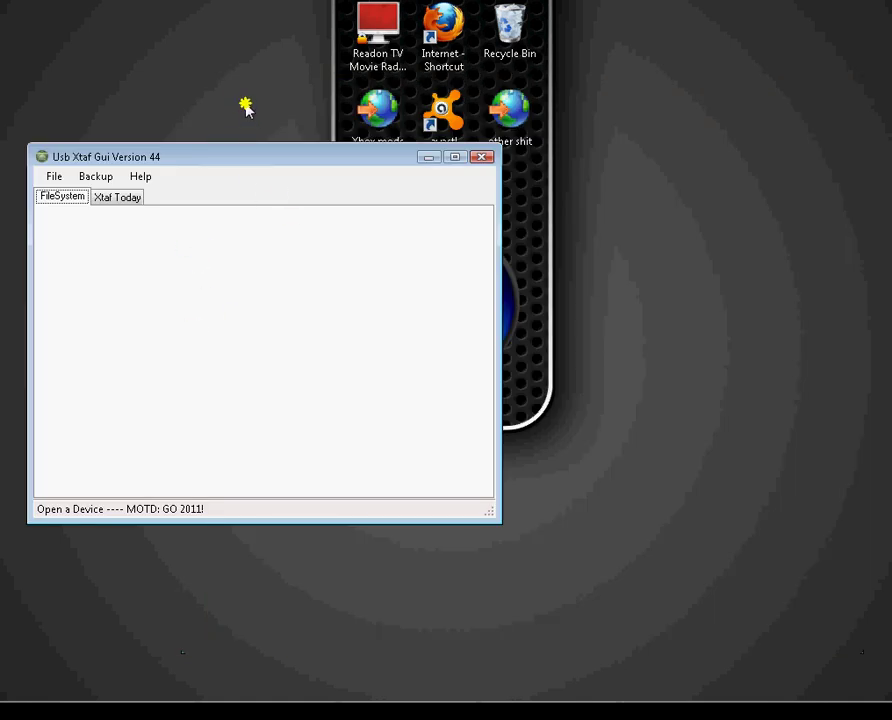
{"action": "left_click_drag", "start_coordinate": [254, 103], "coordinate": [246, 76]}
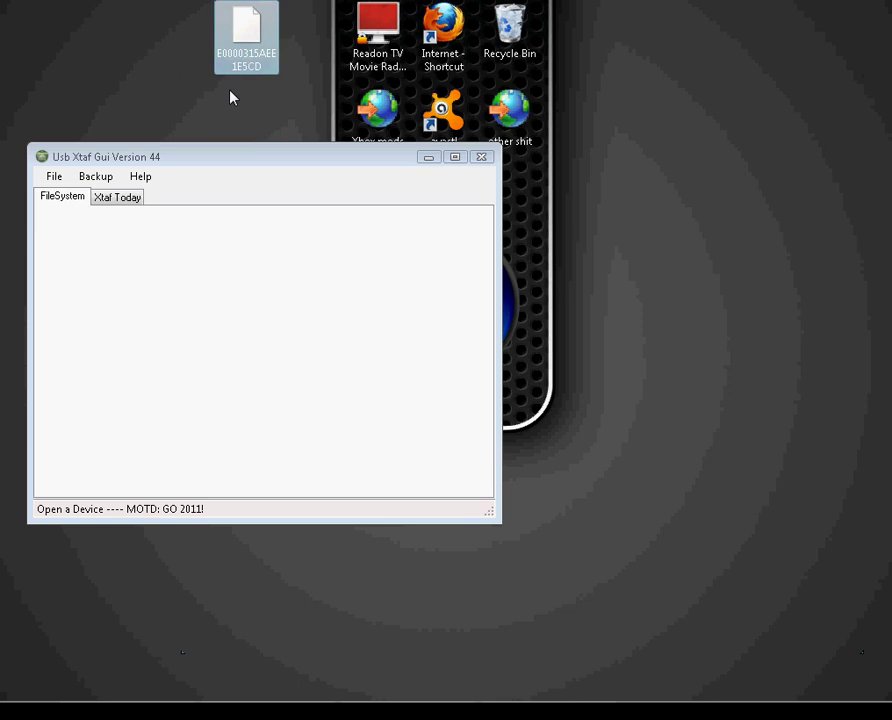
{"action": "left_click", "coordinate": [225, 105]}
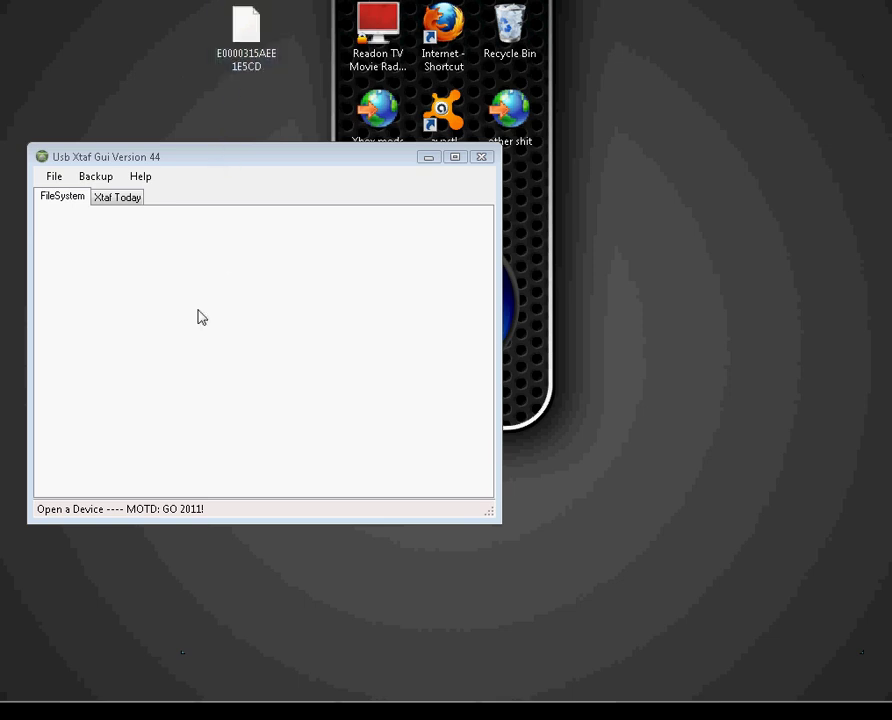